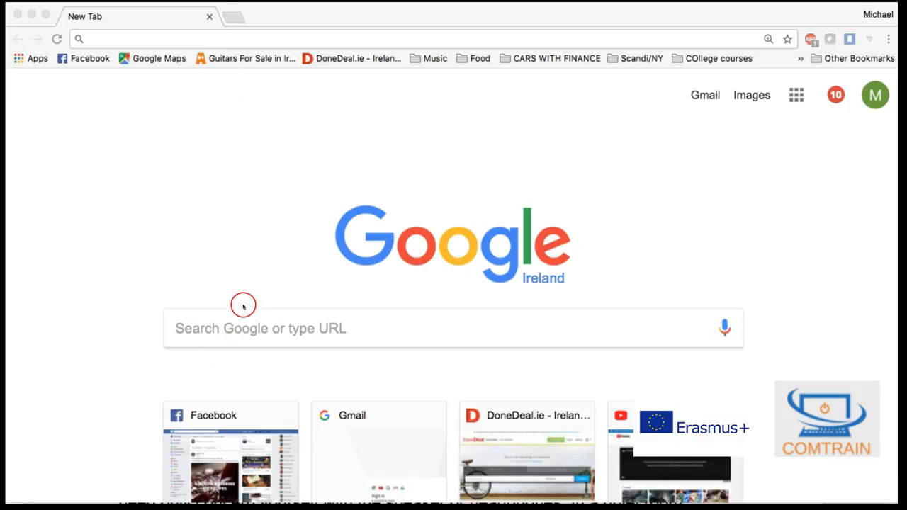
- Search Google for "audacity"
{"action": "left_click", "coordinate": [247, 323]}
{"action": "type", "text": "audac"}
{"action": "key", "text": "Return"}
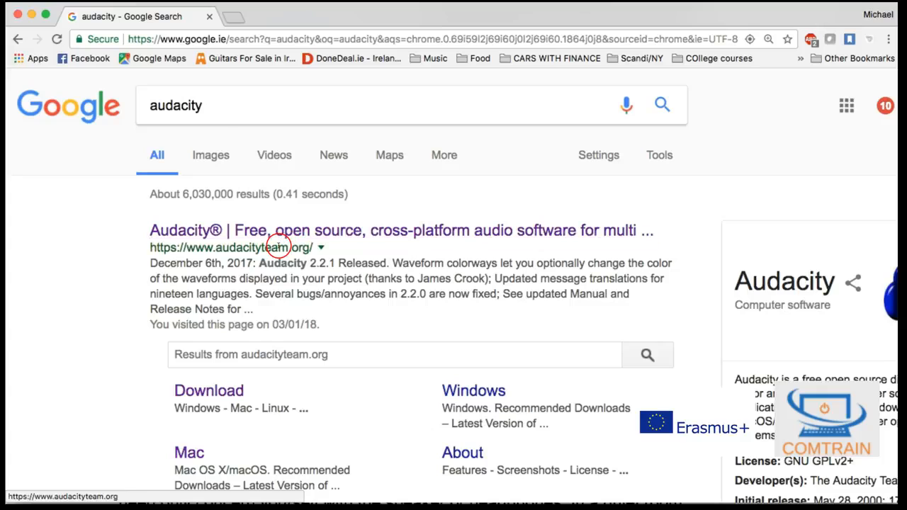
{"action": "left_click", "coordinate": [151, 40]}
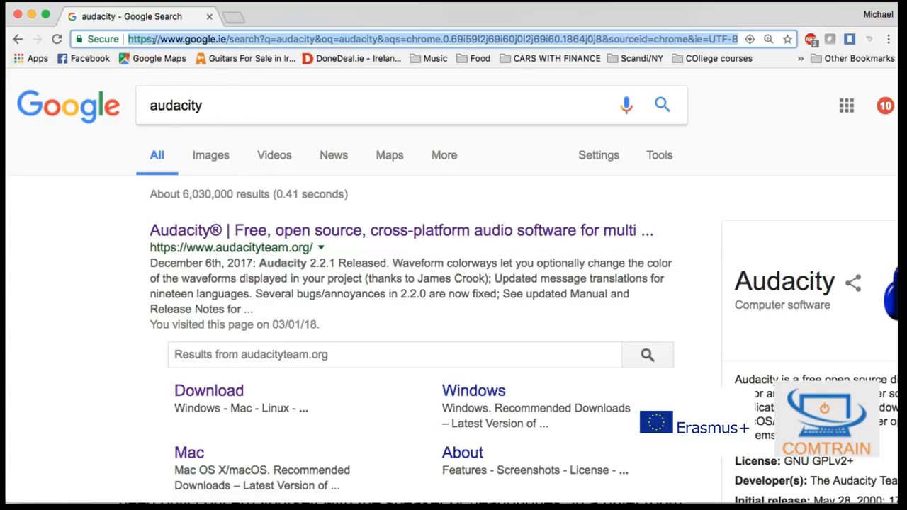
{"action": "type", "text": "www.audacityteam.org"}
{"action": "key", "text": "Return"}
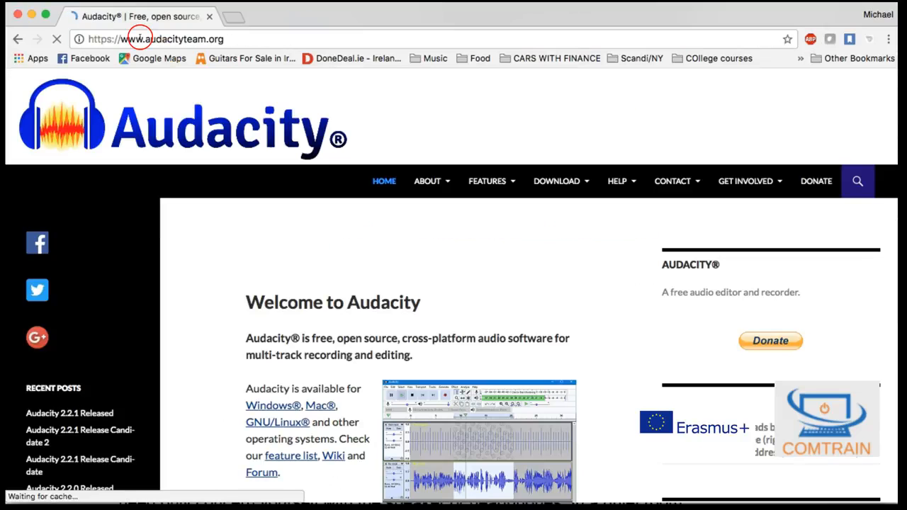
- Open the Audacity 2.2.1 download page and look through the versions offered for each operating system
{"action": "scroll", "coordinate": [290, 237], "scroll_direction": "down", "scroll_amount": 5}
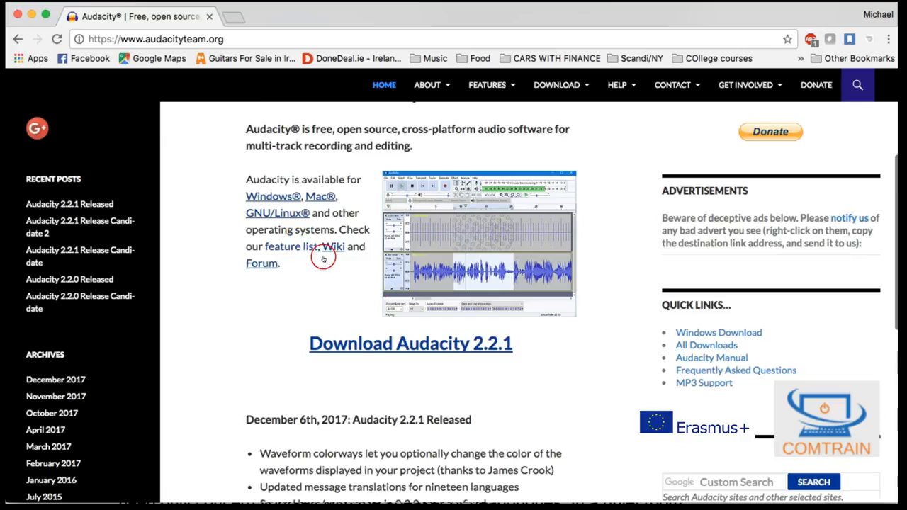
{"action": "left_click", "coordinate": [413, 351]}
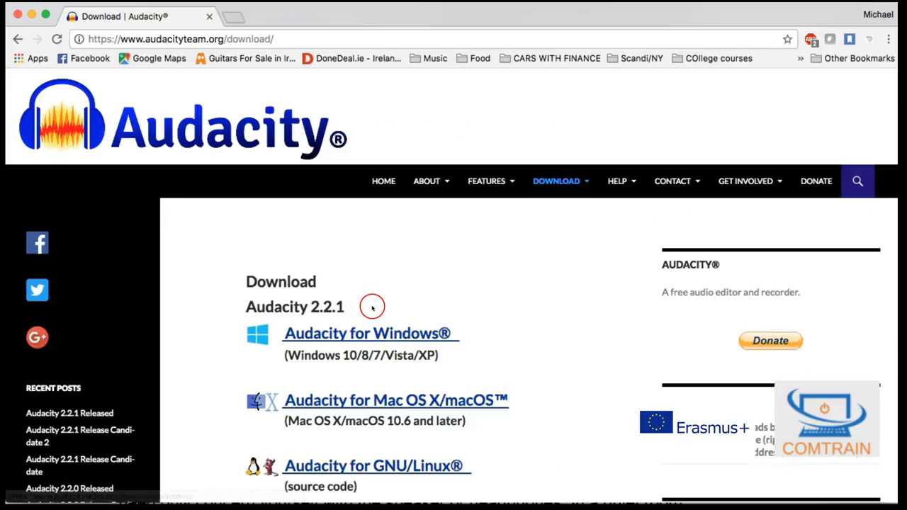
{"action": "scroll", "coordinate": [369, 312], "scroll_direction": "down", "scroll_amount": 3}
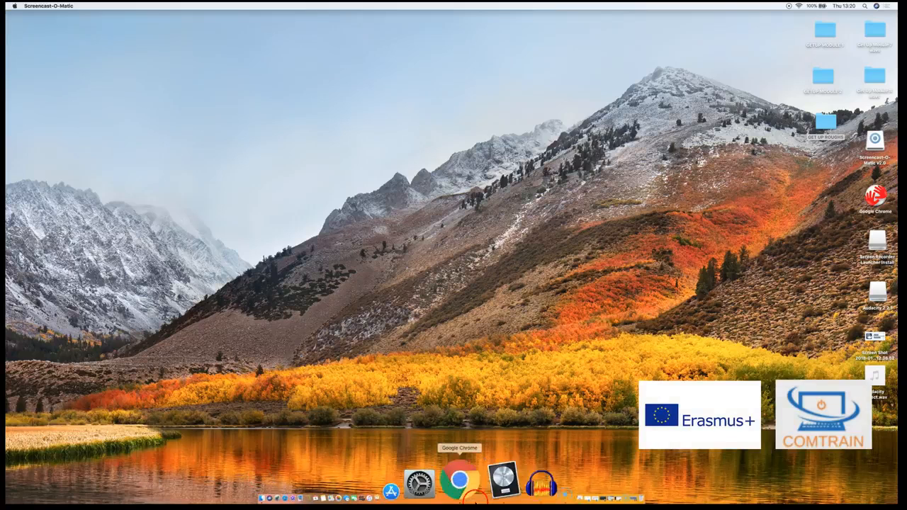
- Switch to Audacity and import the audio file Audacity Project.wav from the Desktop, making a copy of the file before editing
{"action": "left_click", "coordinate": [484, 481]}
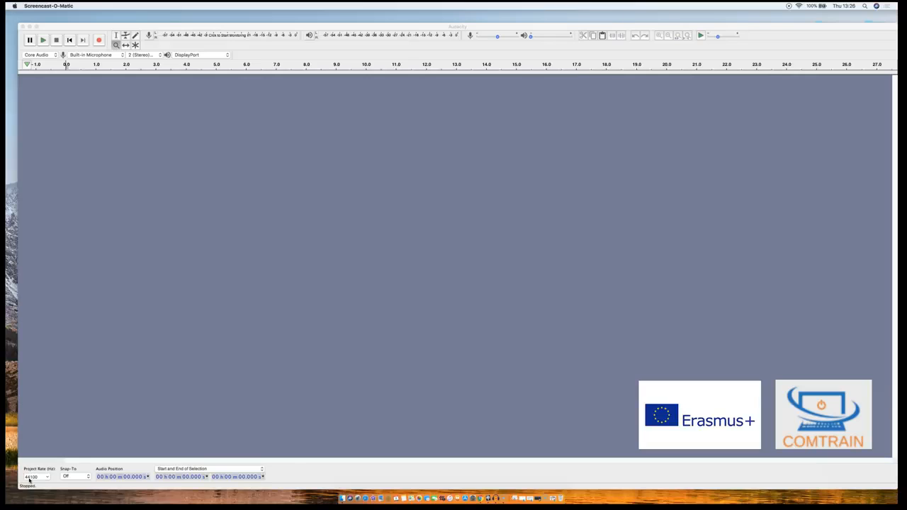
{"action": "left_click", "coordinate": [215, 130]}
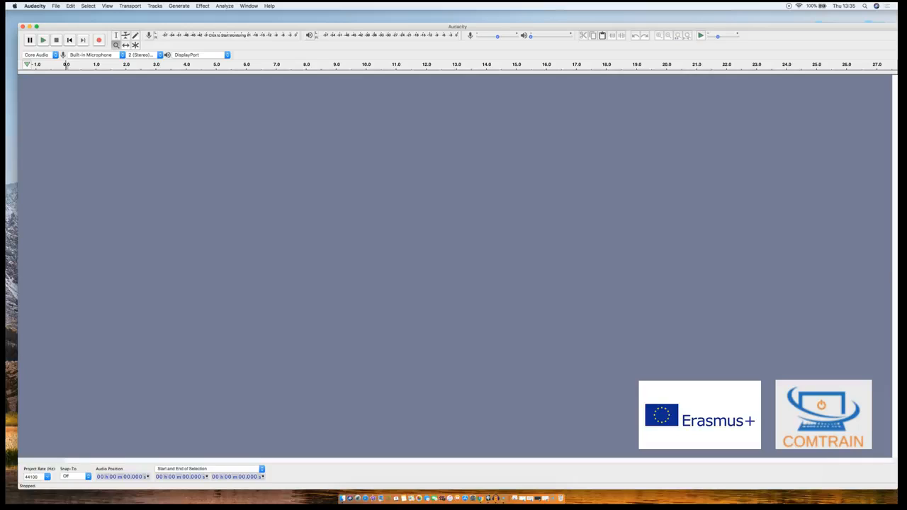
{"action": "left_click", "coordinate": [55, 5]}
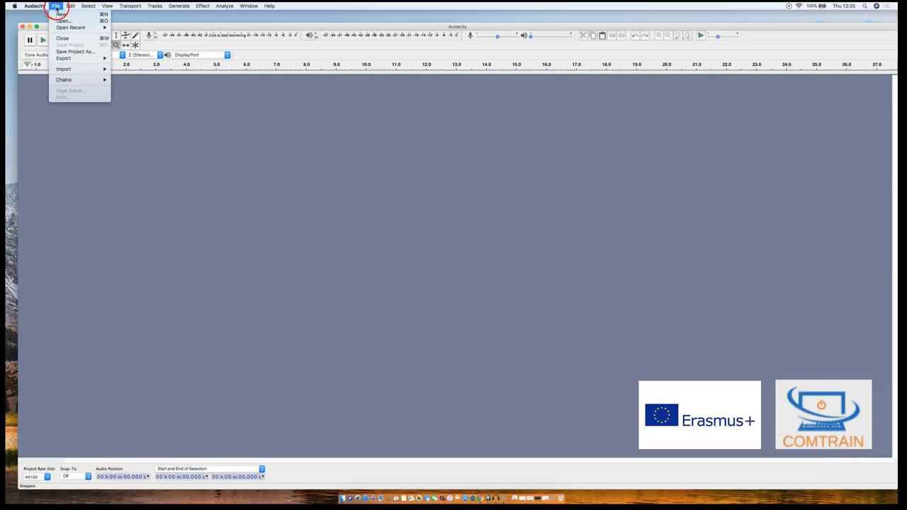
{"action": "mouse_move", "coordinate": [67, 68]}
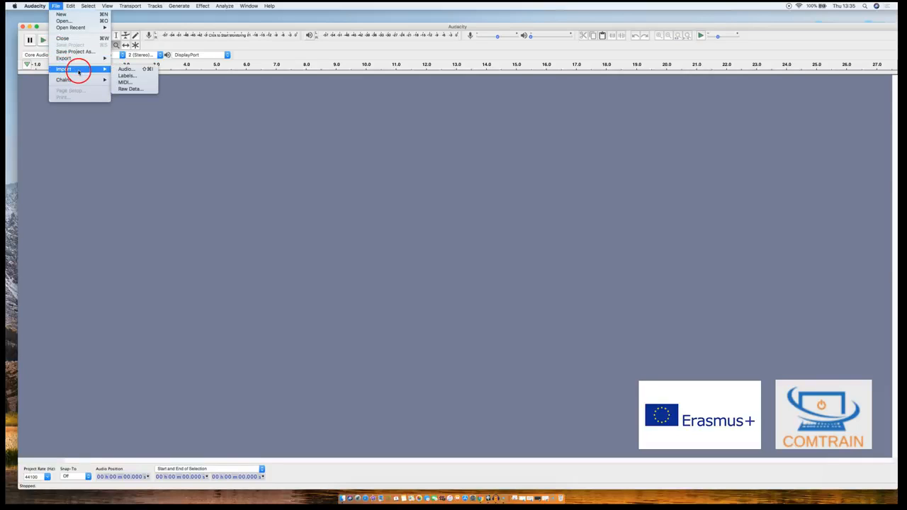
{"action": "left_click", "coordinate": [120, 69]}
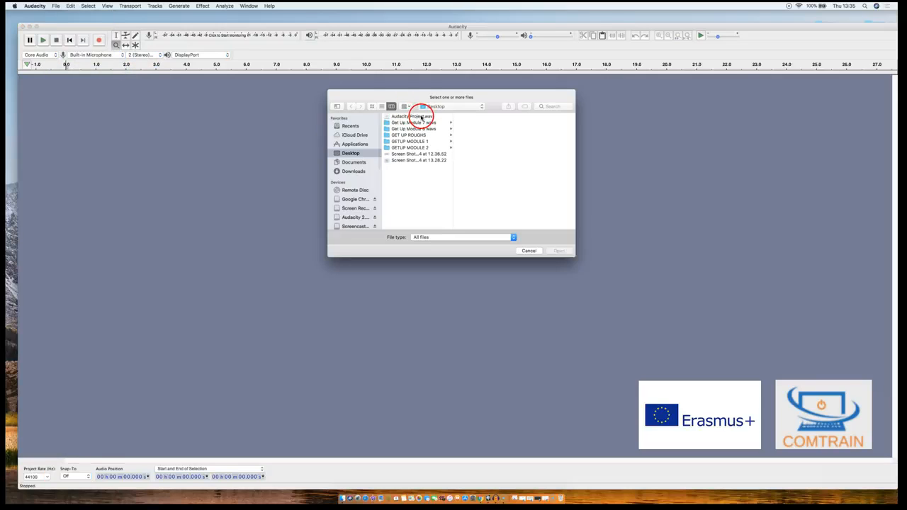
{"action": "left_click", "coordinate": [421, 117]}
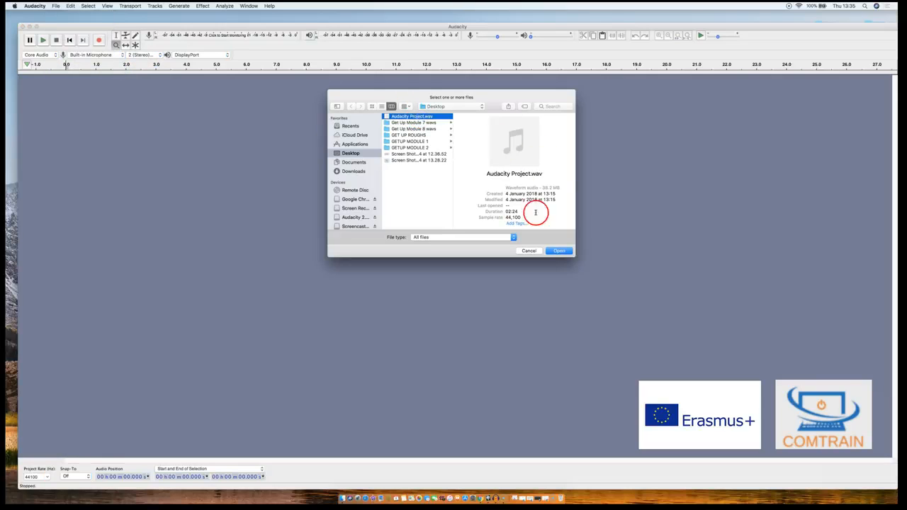
{"action": "left_click", "coordinate": [558, 252]}
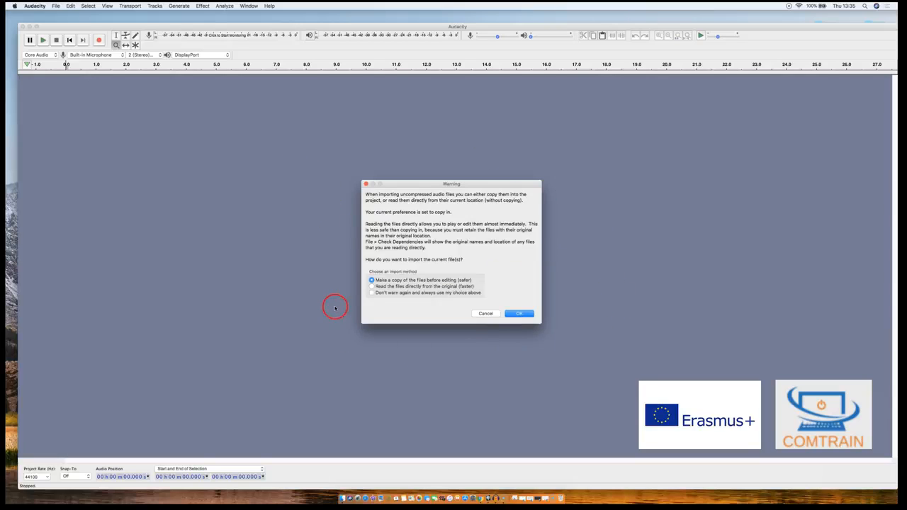
{"action": "left_click", "coordinate": [520, 313]}
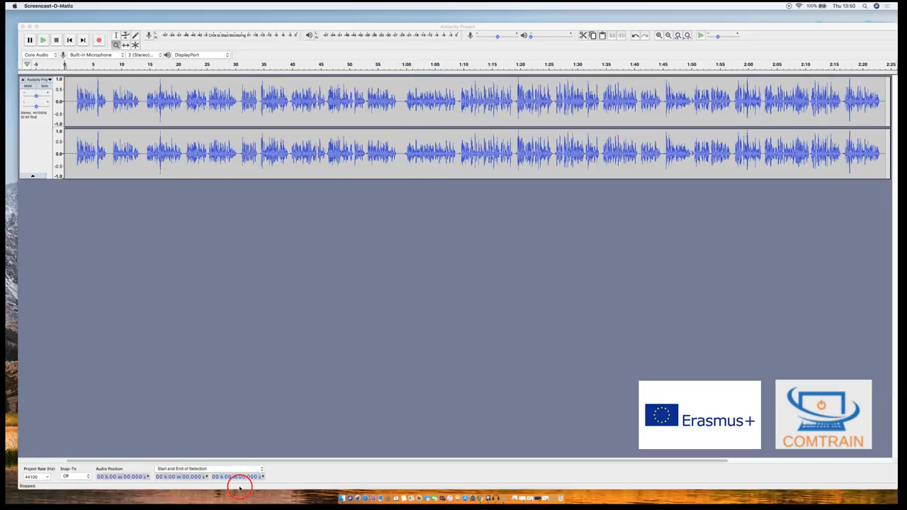
{"action": "left_click", "coordinate": [85, 476]}
{"action": "left_click", "coordinate": [102, 481]}
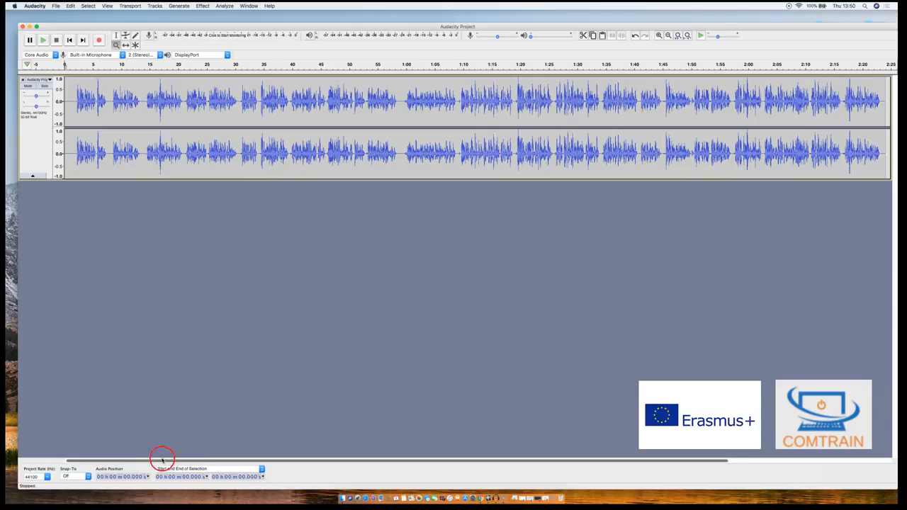
{"action": "left_click", "coordinate": [20, 477]}
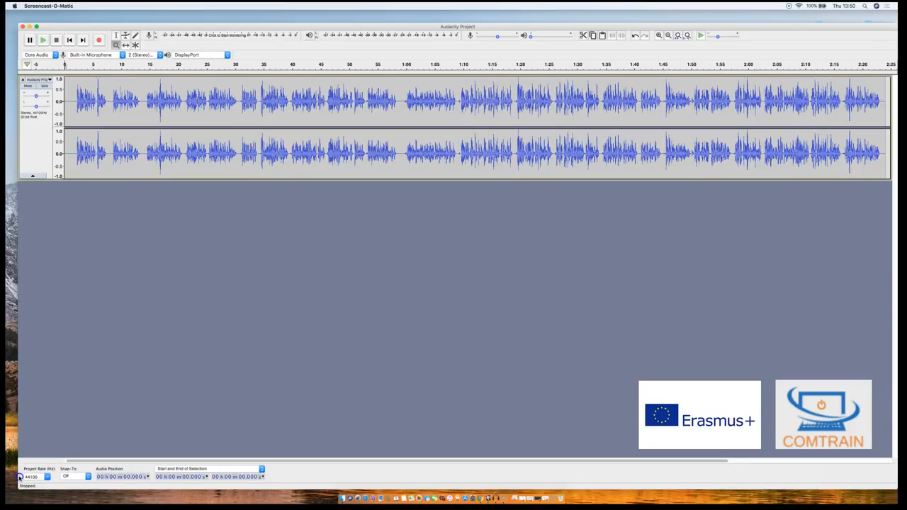
{"action": "left_click", "coordinate": [376, 264]}
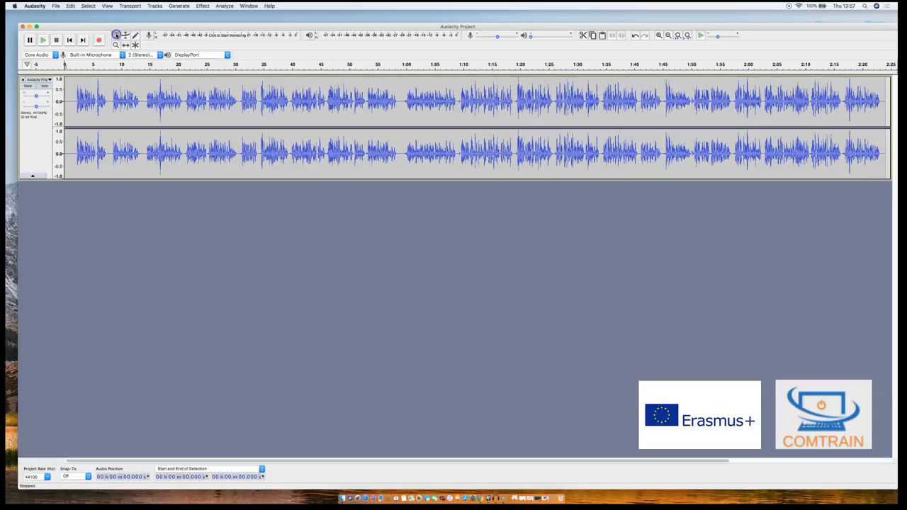
- Select the audio from about 20 to 40 seconds with the Selection tool and delete it
{"action": "left_click", "coordinate": [178, 95]}
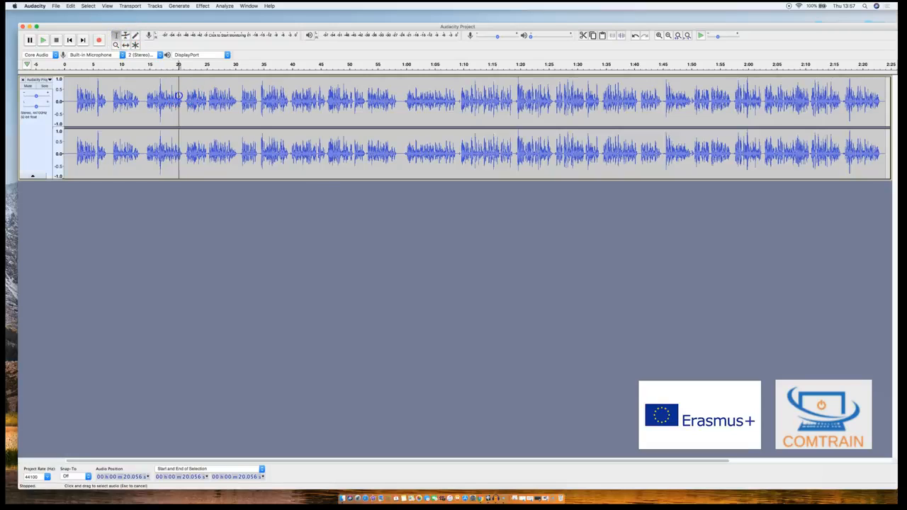
{"action": "left_click_drag", "start_coordinate": [180, 95], "coordinate": [298, 93]}
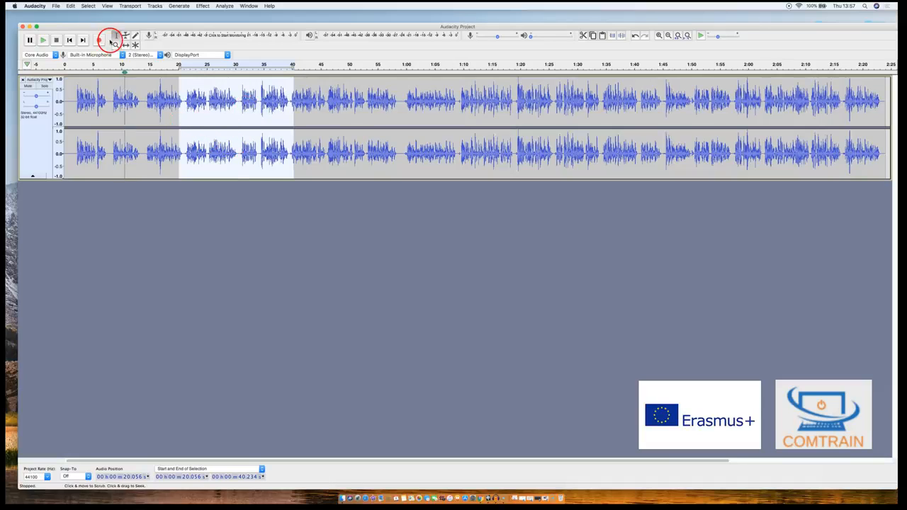
{"action": "left_click", "coordinate": [69, 6]}
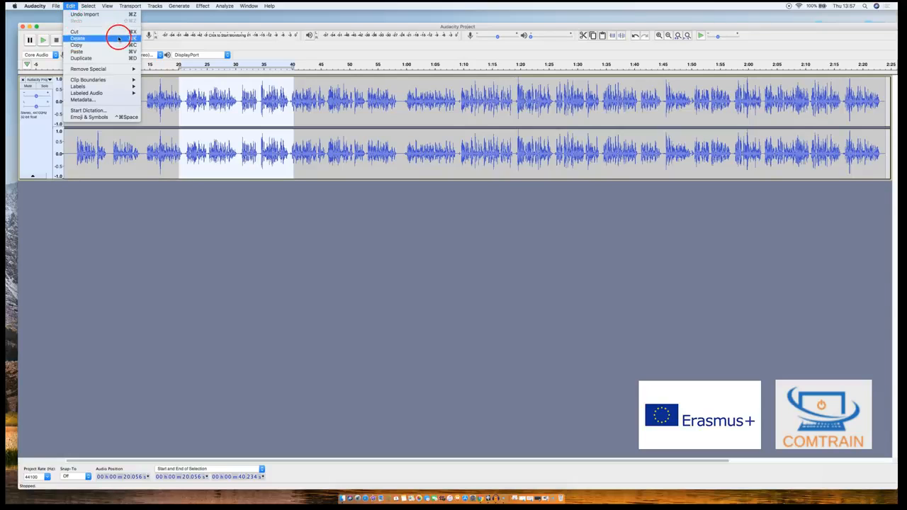
{"action": "mouse_move", "coordinate": [101, 80]}
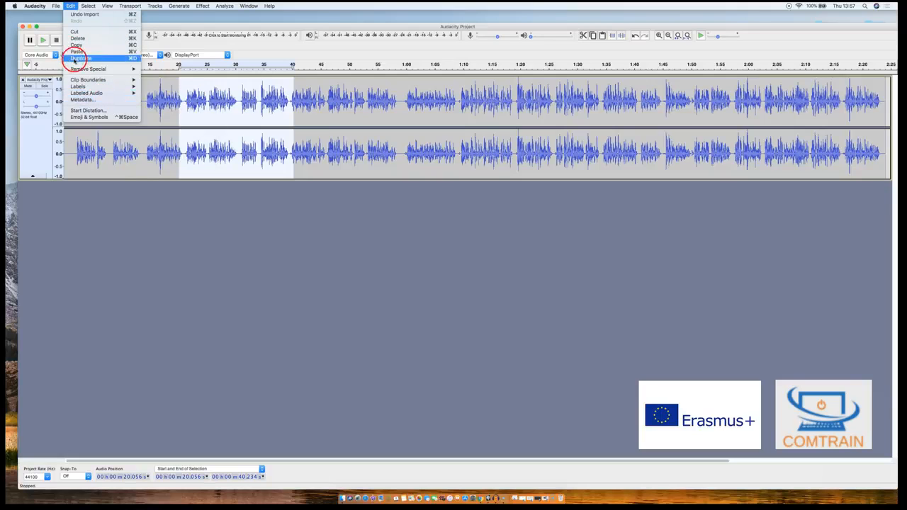
{"action": "left_click", "coordinate": [72, 5]}
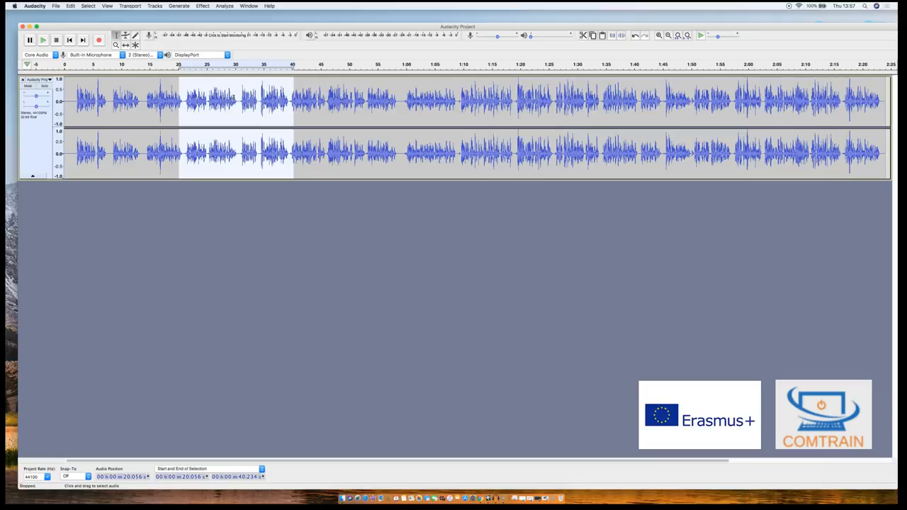
{"action": "key", "text": "BackSpace"}
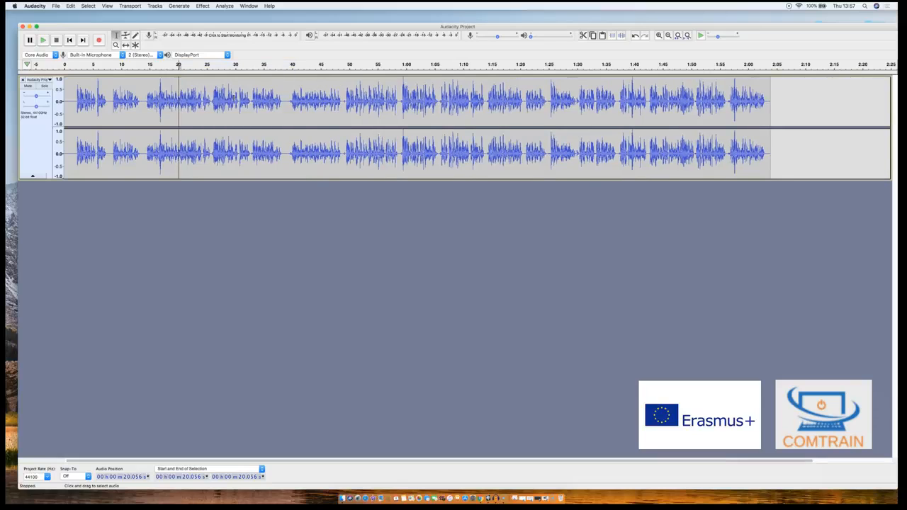
- Undo the deletion of the selected audio section
{"action": "left_click", "coordinate": [70, 6]}
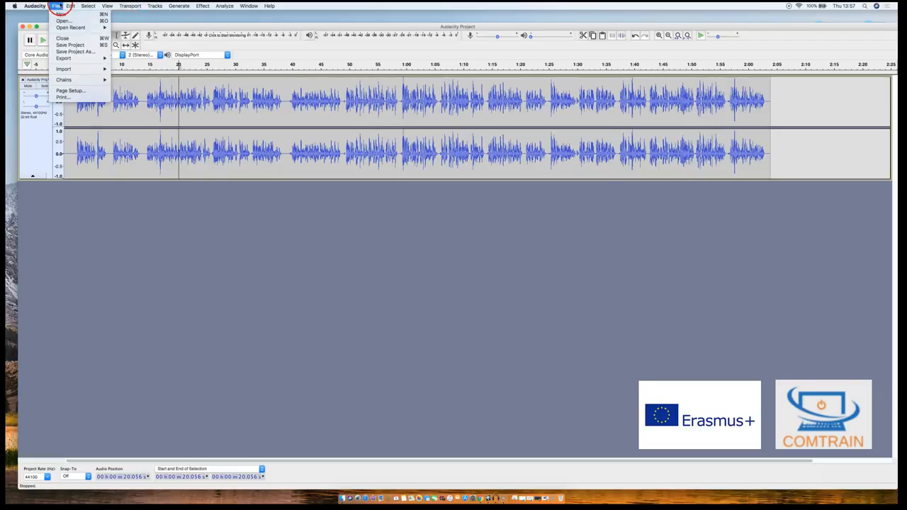
{"action": "left_click", "coordinate": [84, 15]}
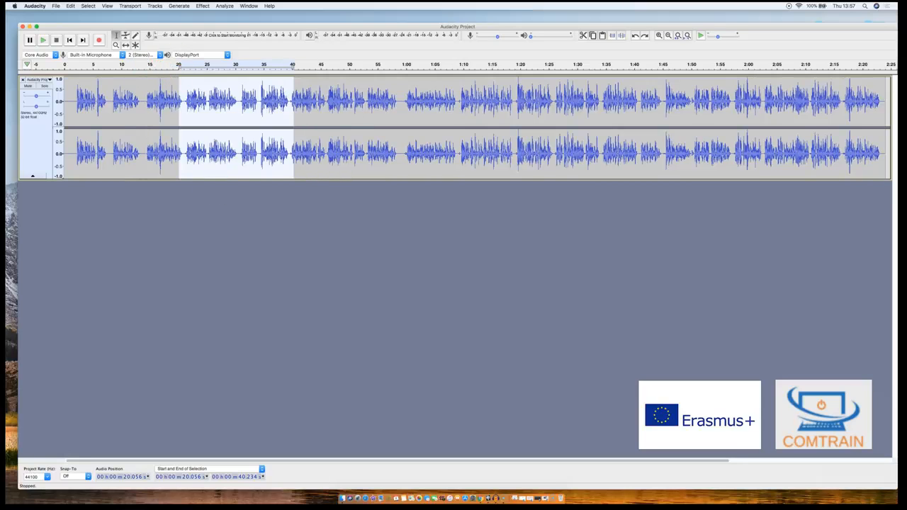
{"action": "left_click", "coordinate": [19, 476]}
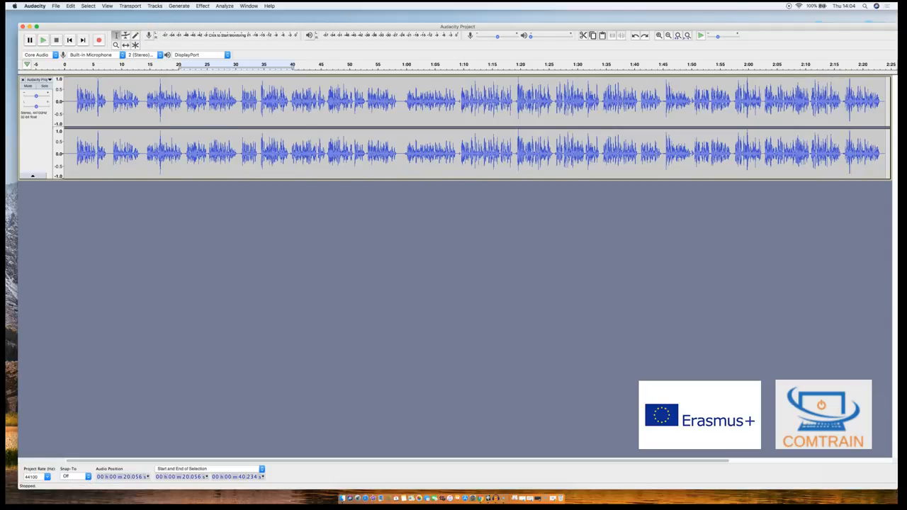
- Add a new mono track below the imported audio, and undo the addition
{"action": "left_click", "coordinate": [153, 6]}
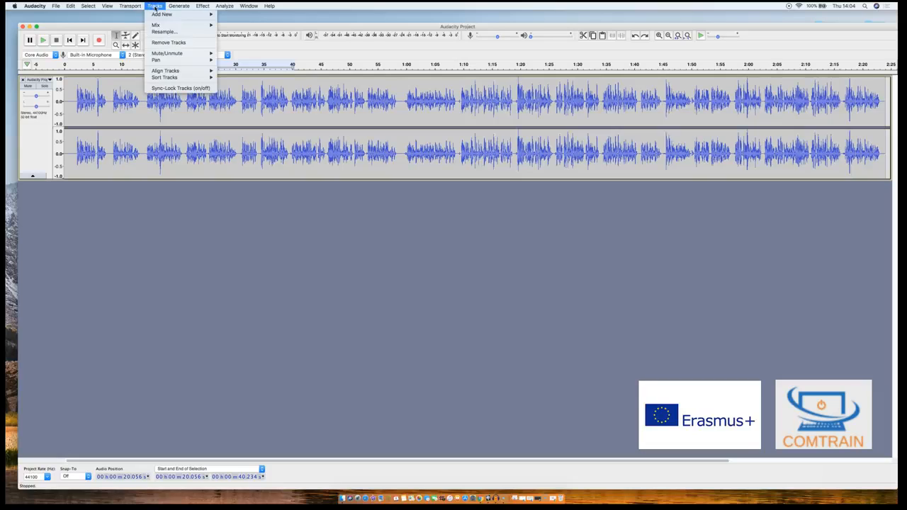
{"action": "left_click", "coordinate": [158, 14]}
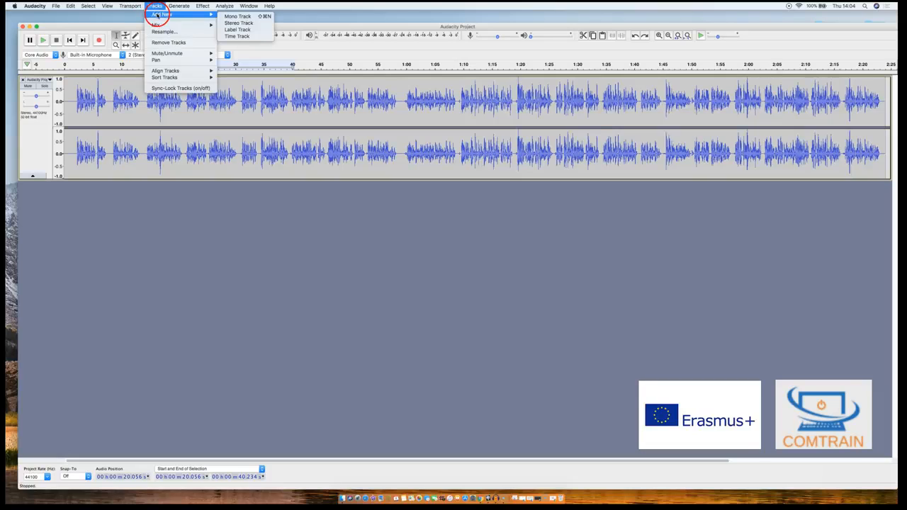
{"action": "left_click", "coordinate": [241, 15]}
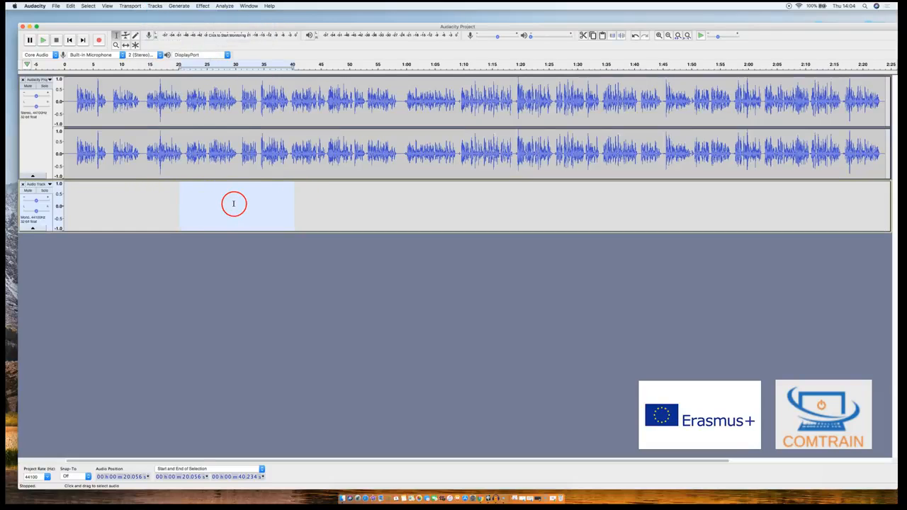
{"action": "key", "text": "super+z"}
- Add a new stereo track to the project
{"action": "left_click", "coordinate": [154, 6]}
{"action": "mouse_move", "coordinate": [163, 14]}
{"action": "left_click", "coordinate": [249, 23]}
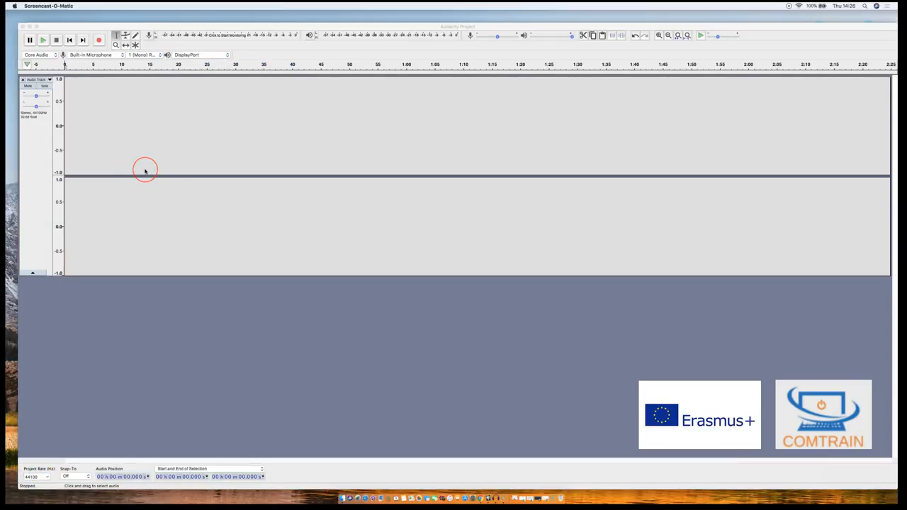
- Keep the Built-in Microphone as the recording device and record about 13 seconds of audio onto the empty stereo track
{"action": "left_click", "coordinate": [95, 55]}
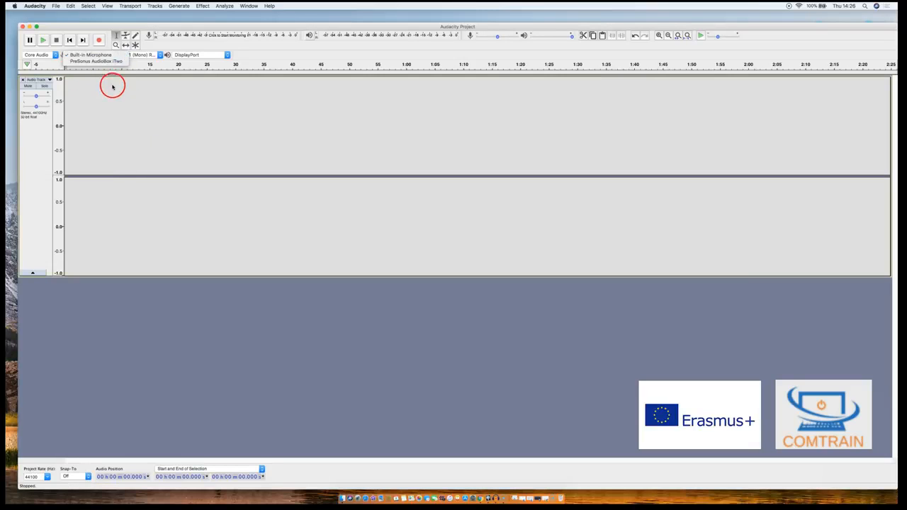
{"action": "left_click", "coordinate": [92, 56]}
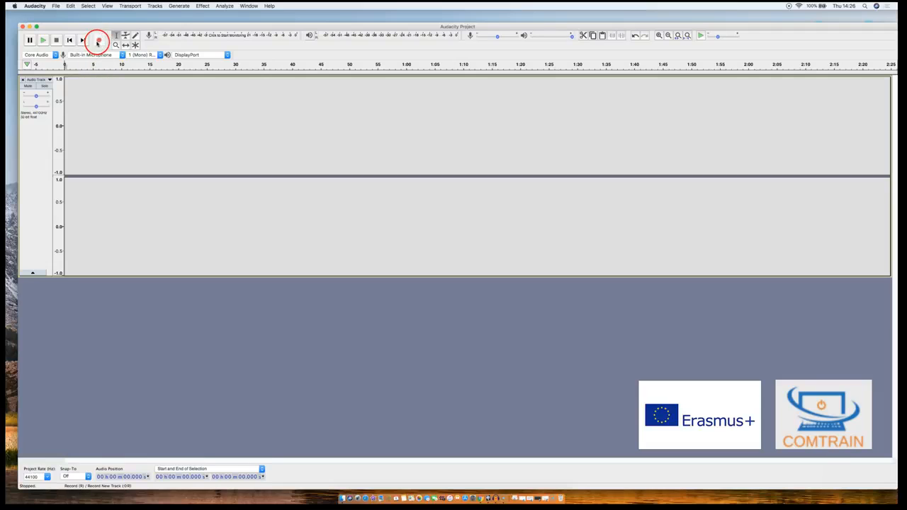
{"action": "left_click", "coordinate": [97, 41]}
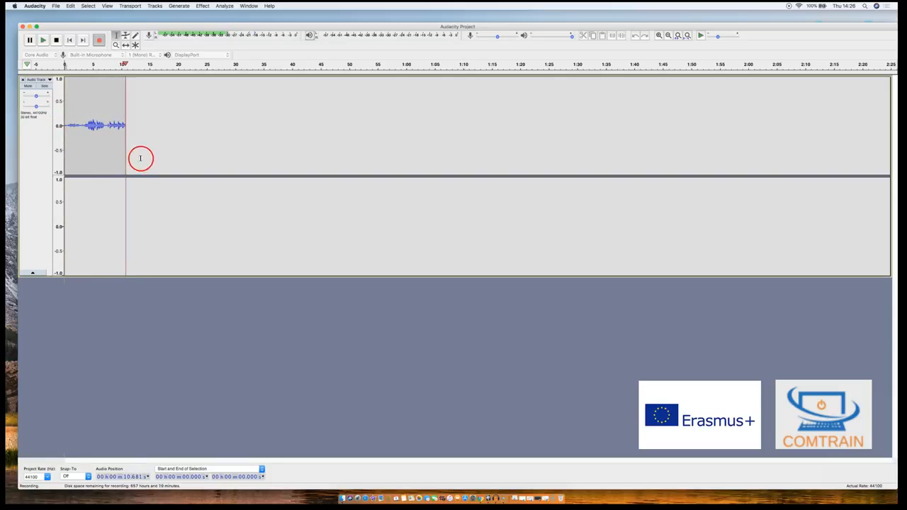
{"action": "left_click", "coordinate": [56, 40]}
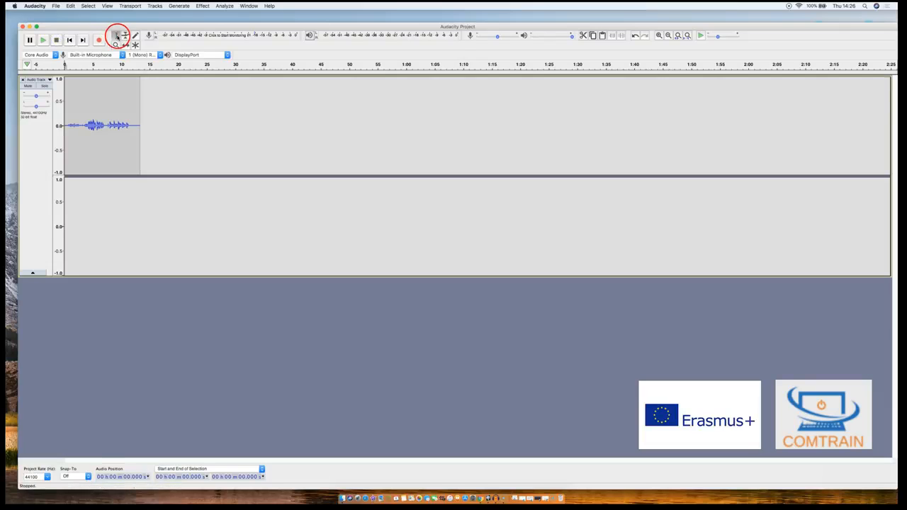
- Record more audio on the stereo track: about 6 seconds from the 1:00 mark, and about 20 seconds directly following it
{"action": "left_click", "coordinate": [407, 95]}
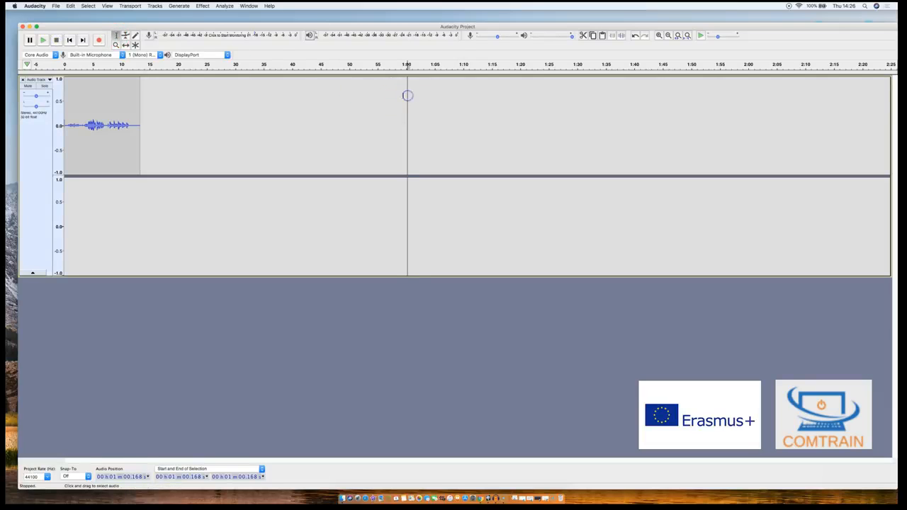
{"action": "left_click", "coordinate": [99, 40]}
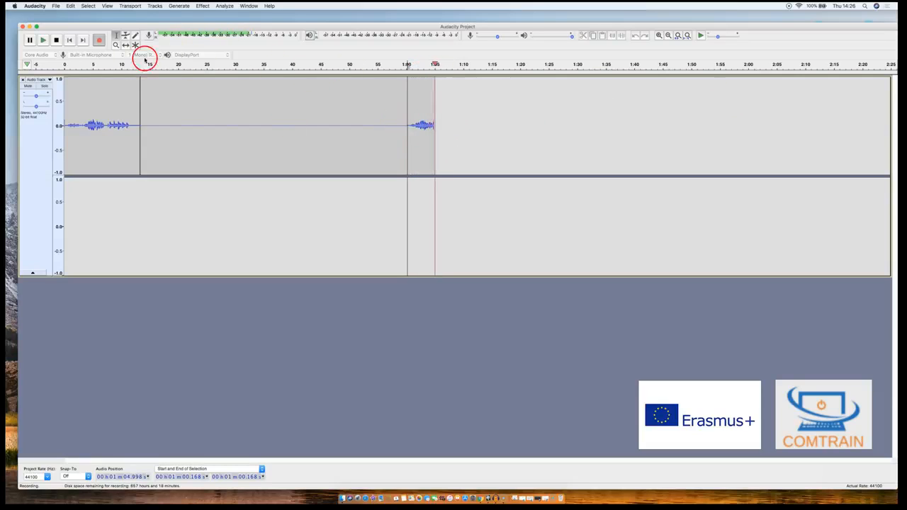
{"action": "left_click", "coordinate": [57, 40]}
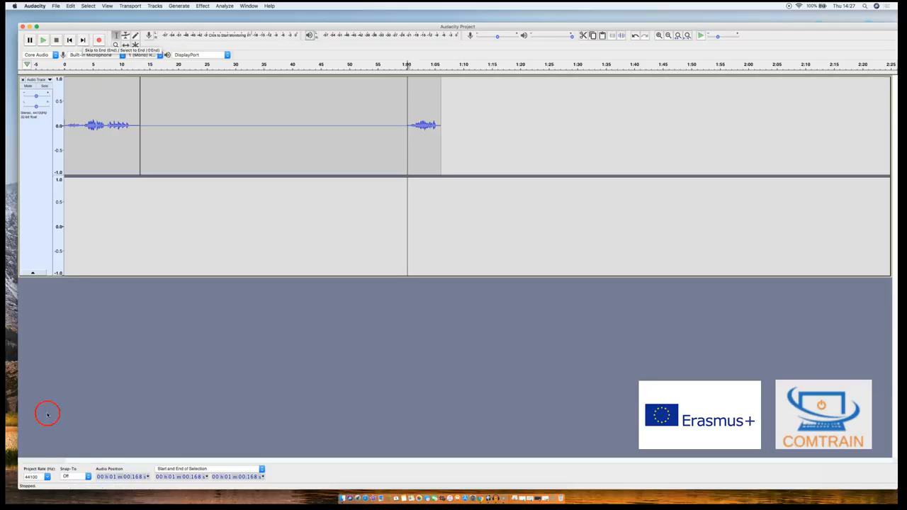
{"action": "left_click", "coordinate": [22, 478]}
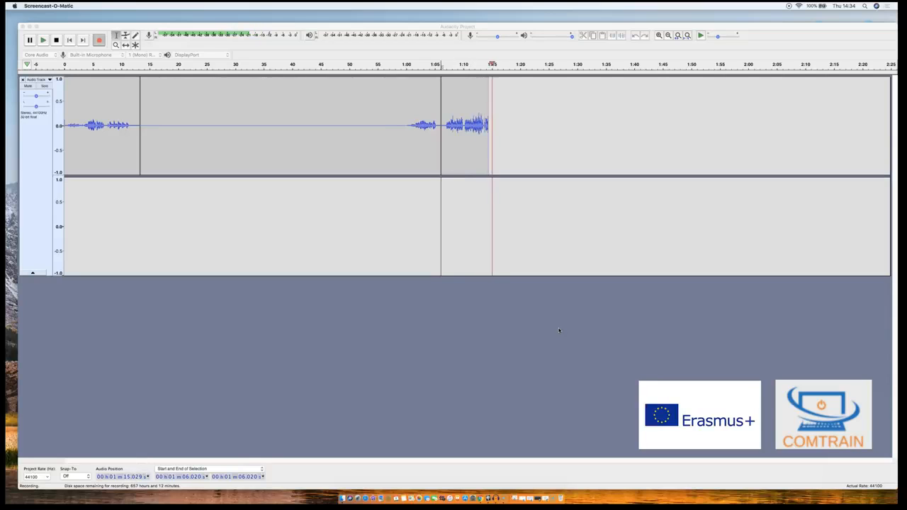
{"action": "left_click", "coordinate": [560, 328]}
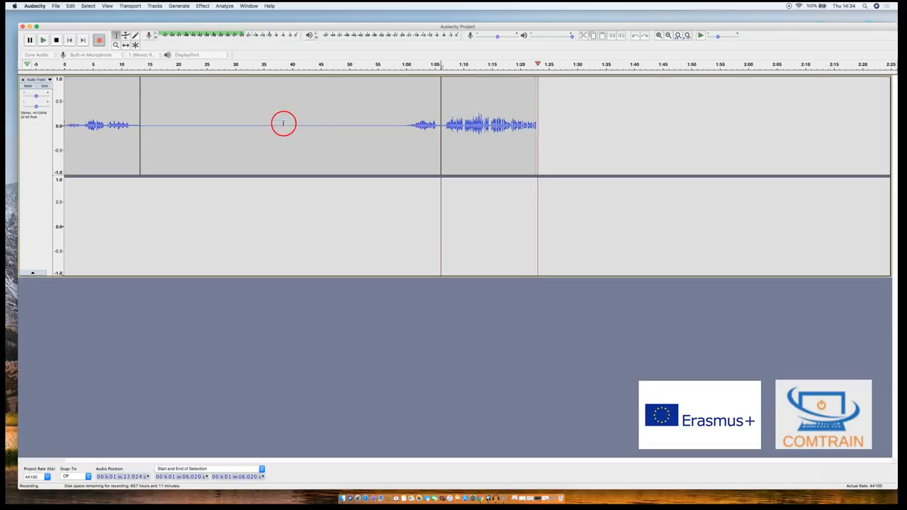
{"action": "left_click", "coordinate": [56, 41]}
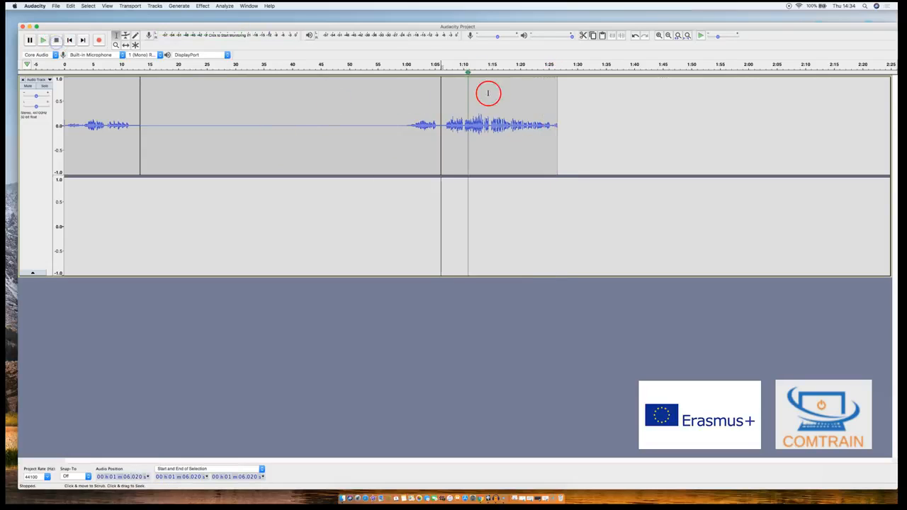
- Normalize the audio between about 0:57.7 and 1:26.2 to a maximum amplitude of -1.0 dB, with DC offset removal on
{"action": "left_click_drag", "start_coordinate": [393, 109], "coordinate": [551, 123]}
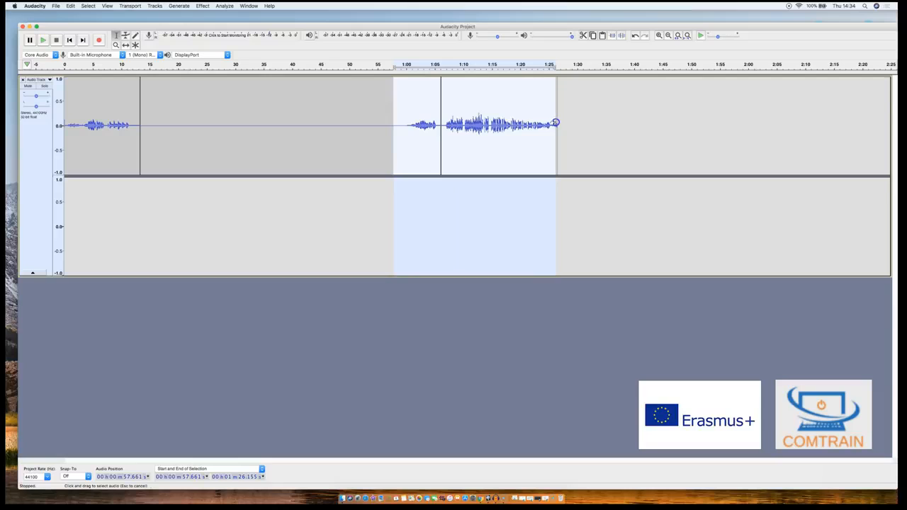
{"action": "left_click", "coordinate": [203, 6]}
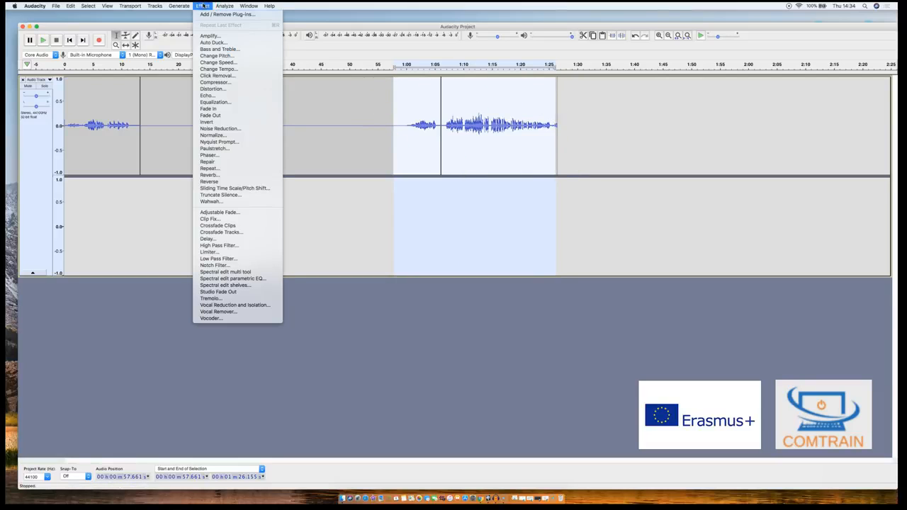
{"action": "left_click", "coordinate": [212, 135]}
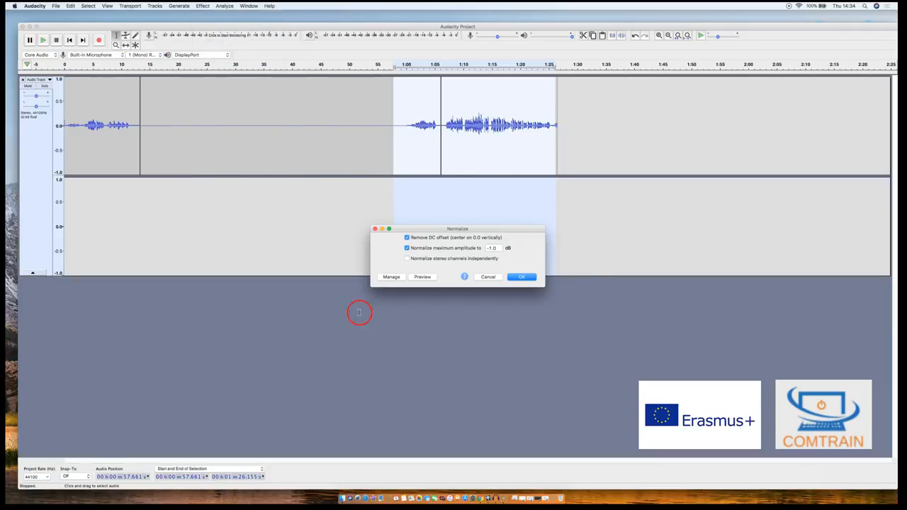
{"action": "left_click", "coordinate": [518, 277]}
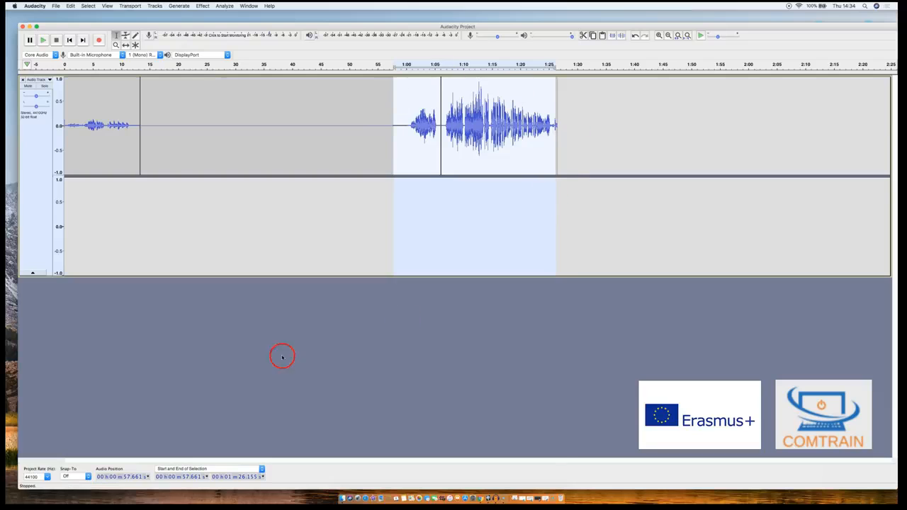
{"action": "left_click", "coordinate": [17, 479]}
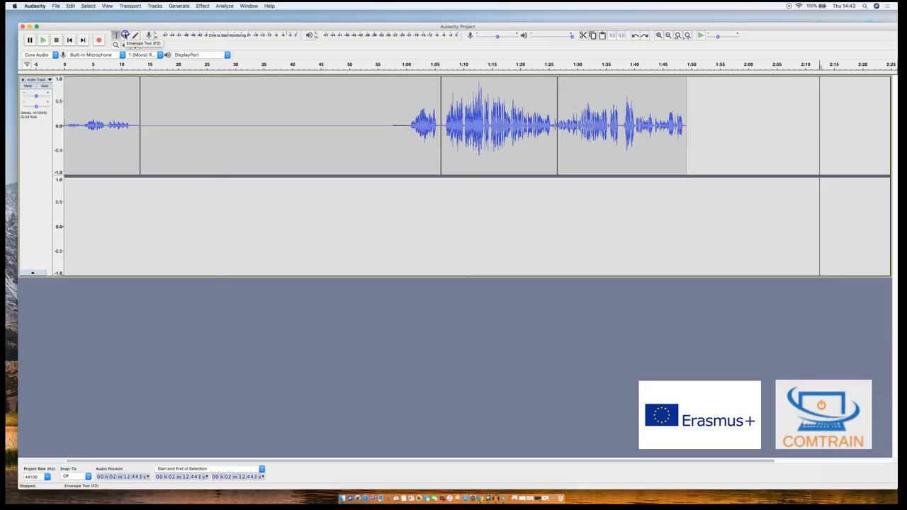
- Add Envelope tool control points at about 0:50, 1:25 and 1:47, lowering the volume of the 0:13–1:06 clip and raising the last clip's
{"action": "left_click", "coordinate": [125, 34]}
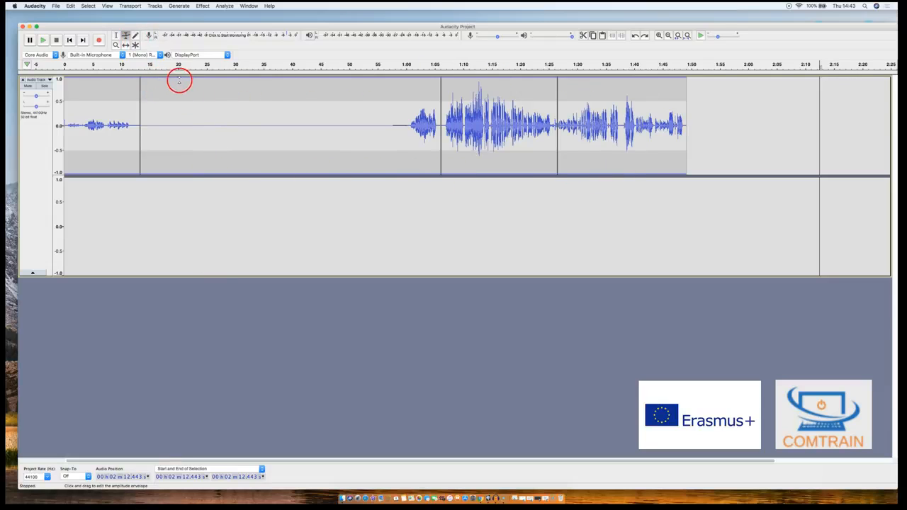
{"action": "left_click", "coordinate": [350, 78]}
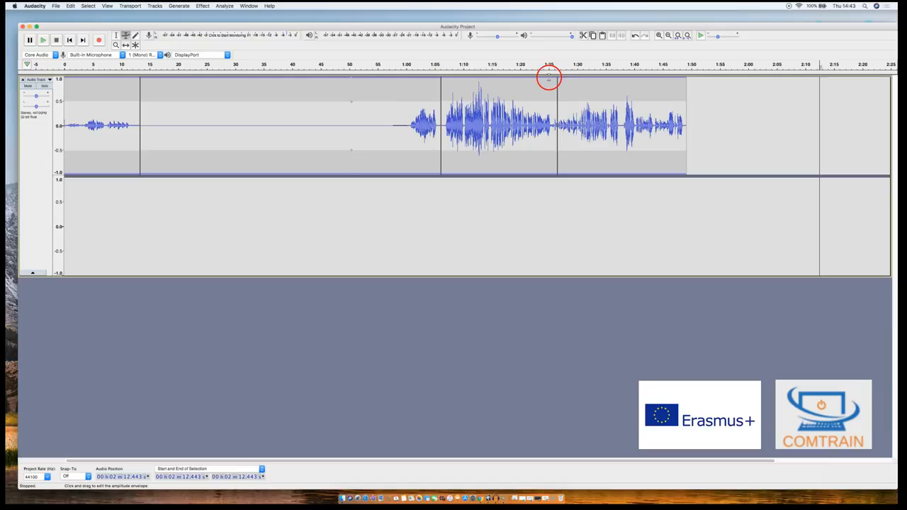
{"action": "left_click", "coordinate": [548, 79]}
{"action": "scroll", "coordinate": [671, 79], "scroll_direction": "right", "scroll_amount": 1}
{"action": "left_click", "coordinate": [672, 79]}
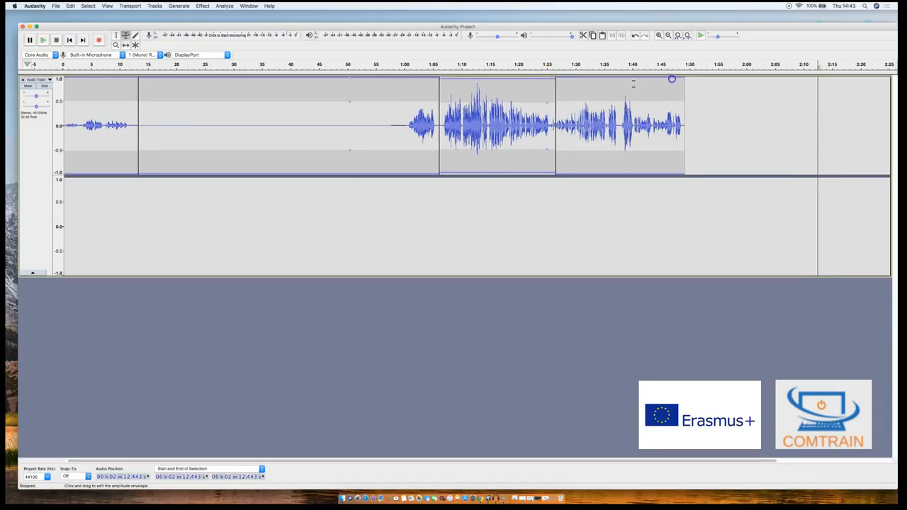
{"action": "left_click_drag", "start_coordinate": [350, 106], "coordinate": [347, 119]}
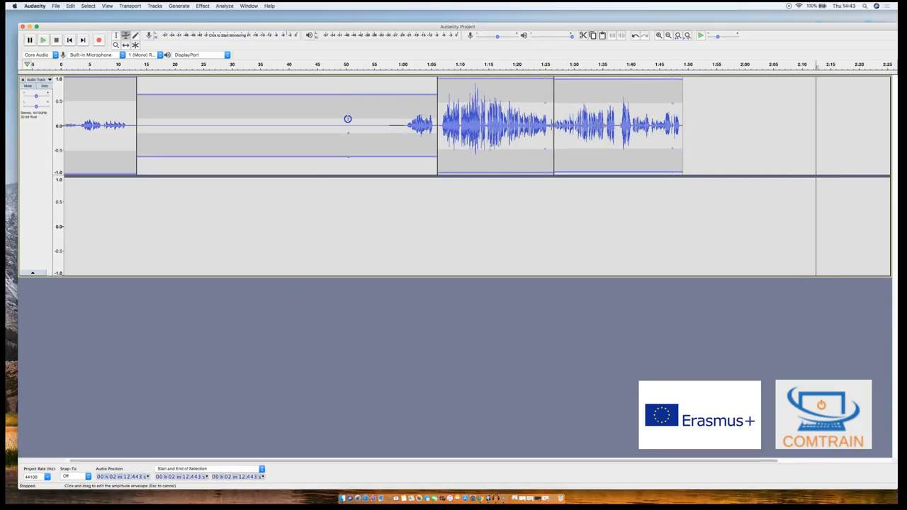
{"action": "left_click_drag", "start_coordinate": [671, 103], "coordinate": [670, 80]}
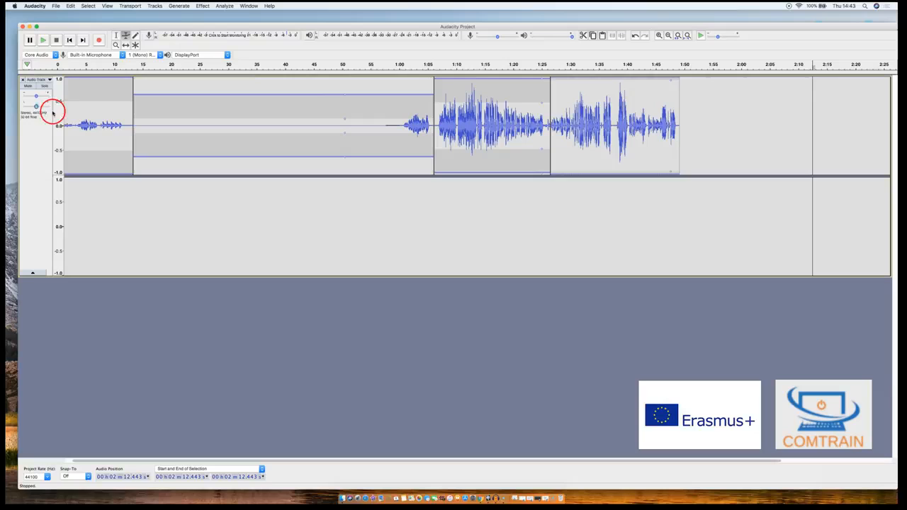
- Try muting the audio track, and leave it set to solo
{"action": "left_click", "coordinate": [26, 86]}
{"action": "left_click", "coordinate": [45, 86]}
{"action": "left_click", "coordinate": [28, 86]}
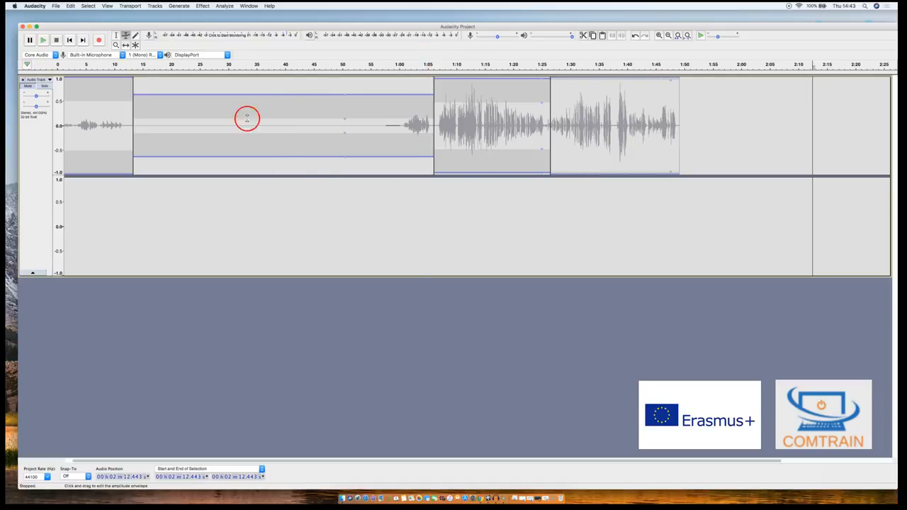
{"action": "left_click", "coordinate": [42, 86]}
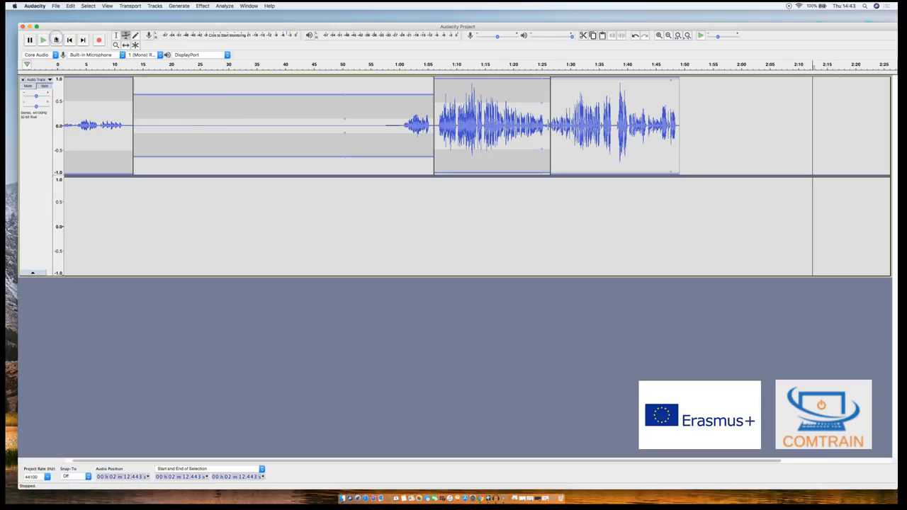
{"action": "left_click", "coordinate": [33, 484]}
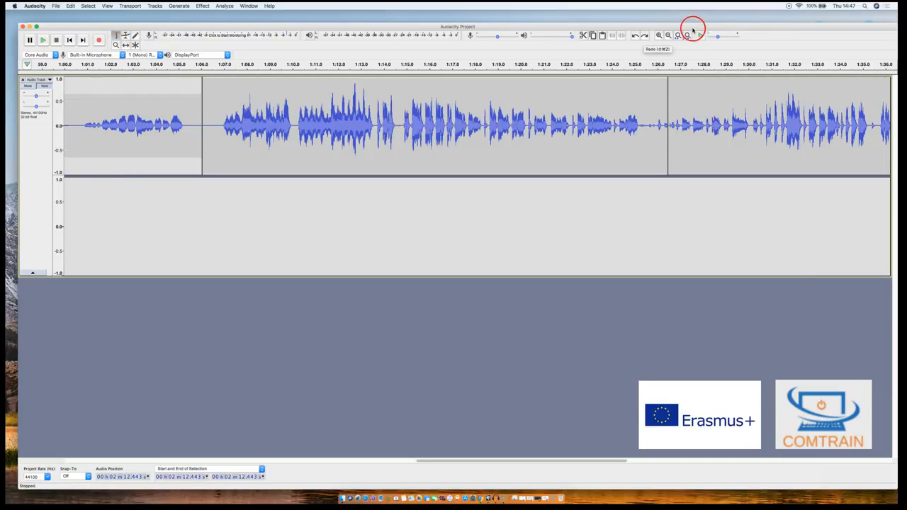
- Delete the short speech section between about 1:19.57 and 1:20.25 from the recording
{"action": "left_click", "coordinate": [658, 34]}
{"action": "left_click", "coordinate": [549, 110]}
{"action": "left_click", "coordinate": [658, 35]}
{"action": "left_click", "coordinate": [658, 35]}
{"action": "left_click", "coordinate": [668, 35]}
{"action": "left_click", "coordinate": [668, 36]}
{"action": "left_click", "coordinate": [668, 35]}
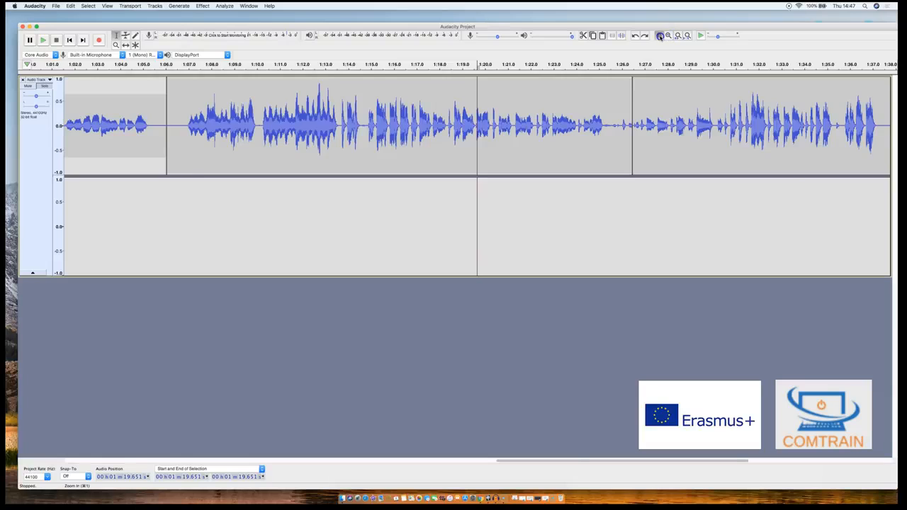
{"action": "left_click", "coordinate": [659, 36]}
{"action": "left_click", "coordinate": [660, 36]}
{"action": "left_click", "coordinate": [660, 36]}
{"action": "left_click", "coordinate": [660, 36]}
{"action": "left_click", "coordinate": [463, 115]}
{"action": "left_click_drag", "start_coordinate": [447, 124], "coordinate": [695, 125]}
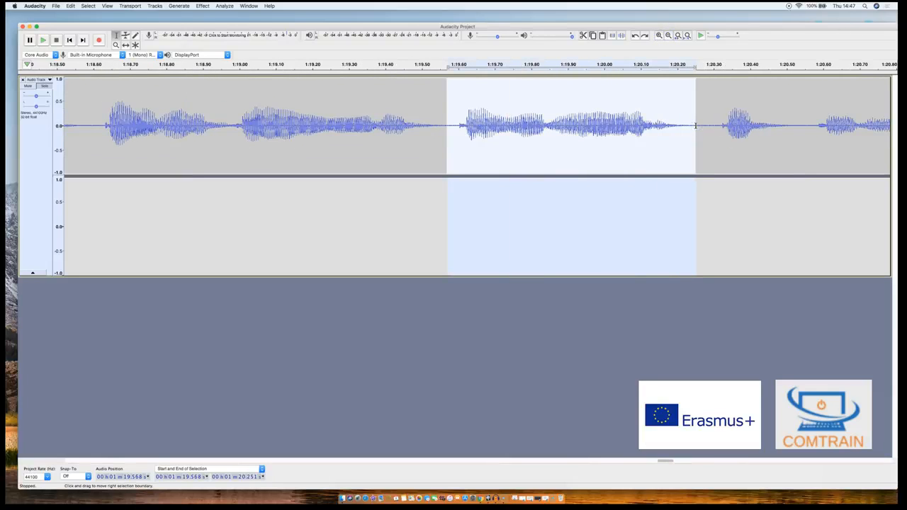
{"action": "key", "text": "Delete"}
{"action": "left_click", "coordinate": [17, 480]}
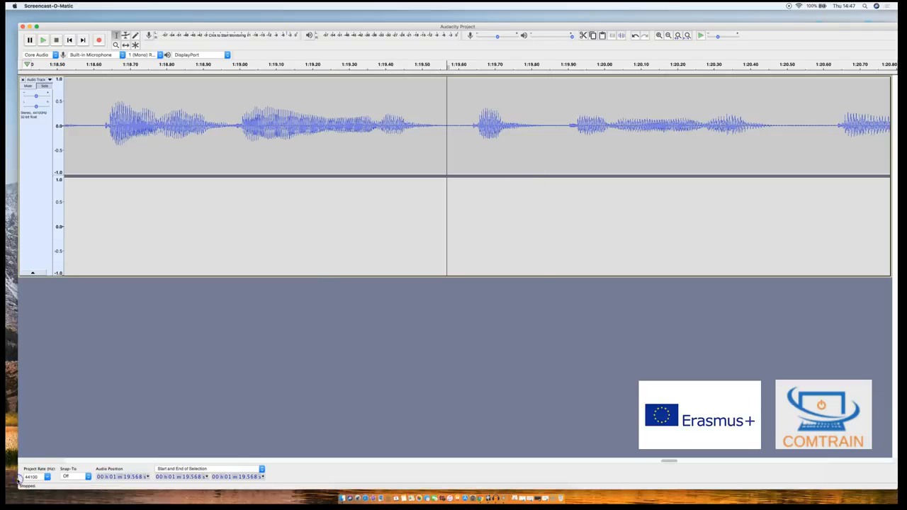
{"action": "left_click", "coordinate": [149, 413]}
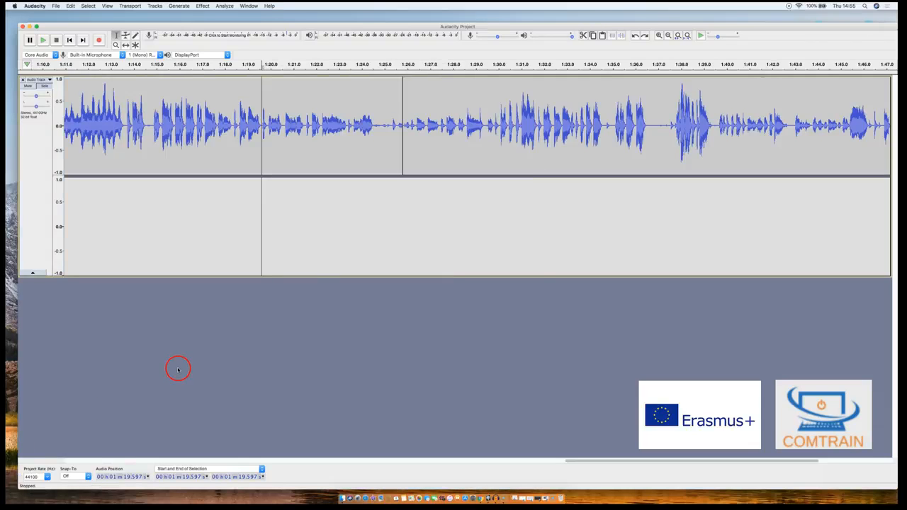
{"action": "left_click", "coordinate": [206, 6]}
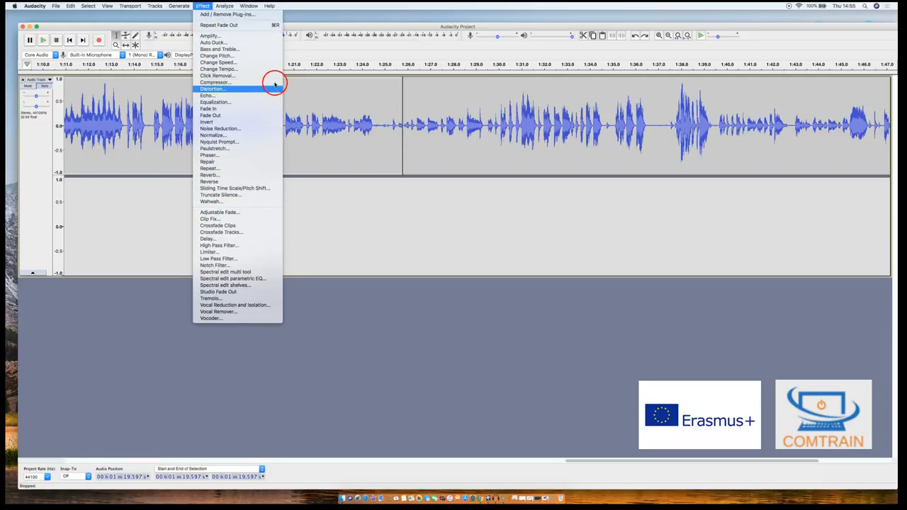
{"action": "left_click", "coordinate": [204, 6]}
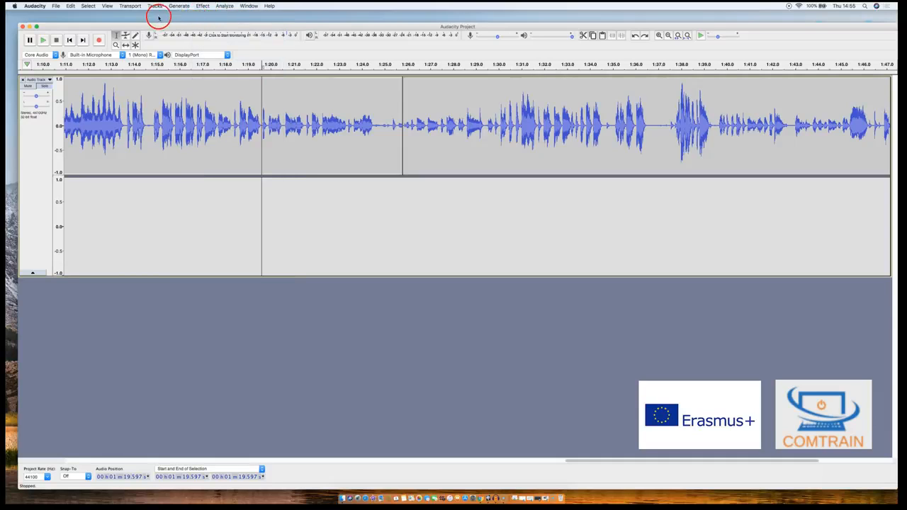
{"action": "left_click", "coordinate": [71, 5]}
{"action": "left_click", "coordinate": [103, 16]}
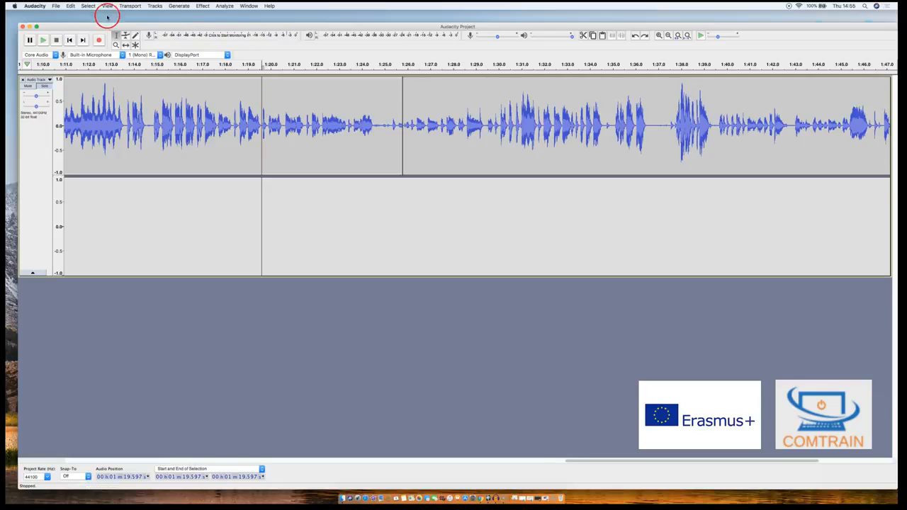
- Apply a Fade Out to the audio between about 1:31.8 and 1:37.2
{"action": "left_click", "coordinate": [116, 36]}
{"action": "left_click_drag", "start_coordinate": [539, 134], "coordinate": [663, 135]}
{"action": "left_click", "coordinate": [203, 6]}
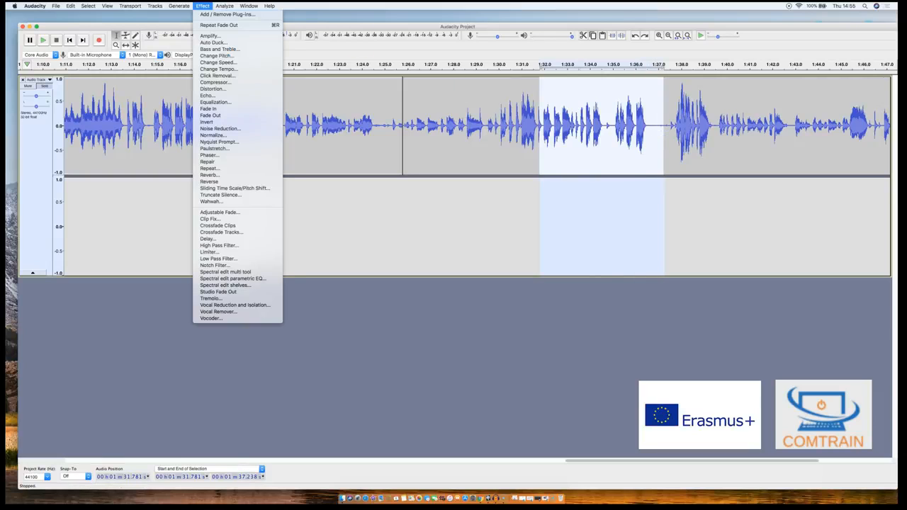
{"action": "left_click", "coordinate": [220, 115]}
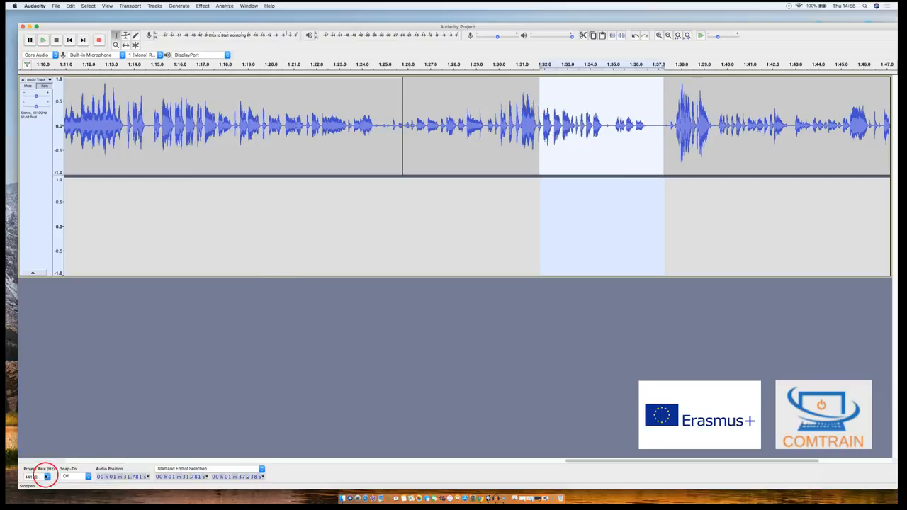
{"action": "left_click", "coordinate": [19, 477]}
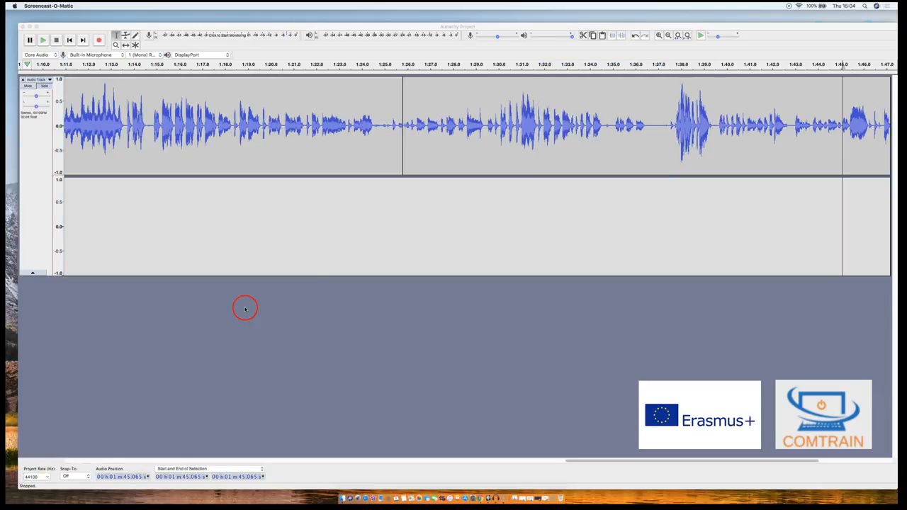
- Set up an MP3 export named "Audacity project 1" in the Documents folder, and cancel it
{"action": "left_click", "coordinate": [277, 271]}
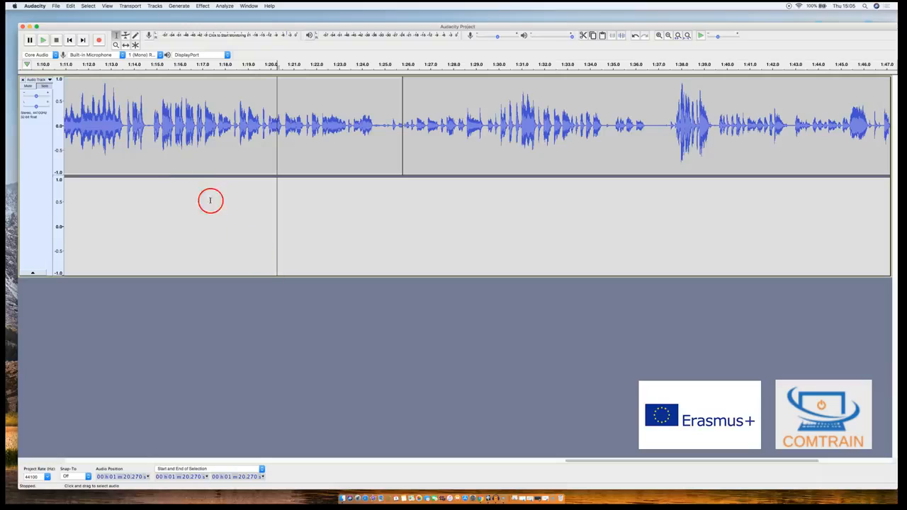
{"action": "left_click", "coordinate": [57, 7]}
{"action": "mouse_move", "coordinate": [67, 58]}
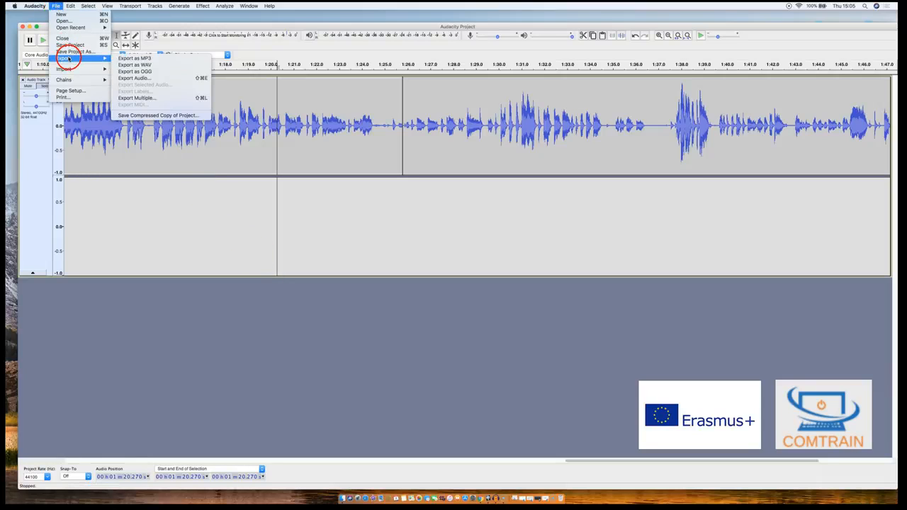
{"action": "left_click", "coordinate": [178, 59]}
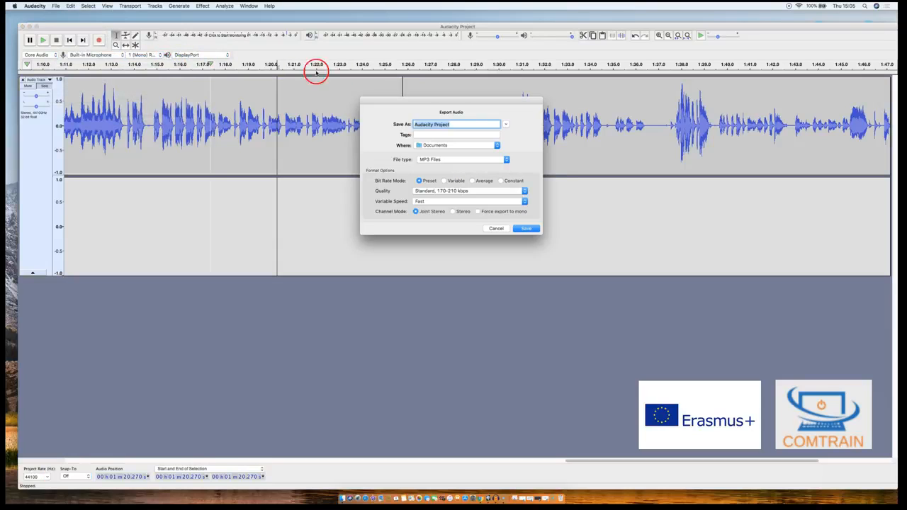
{"action": "key", "text": "BackSpace"}
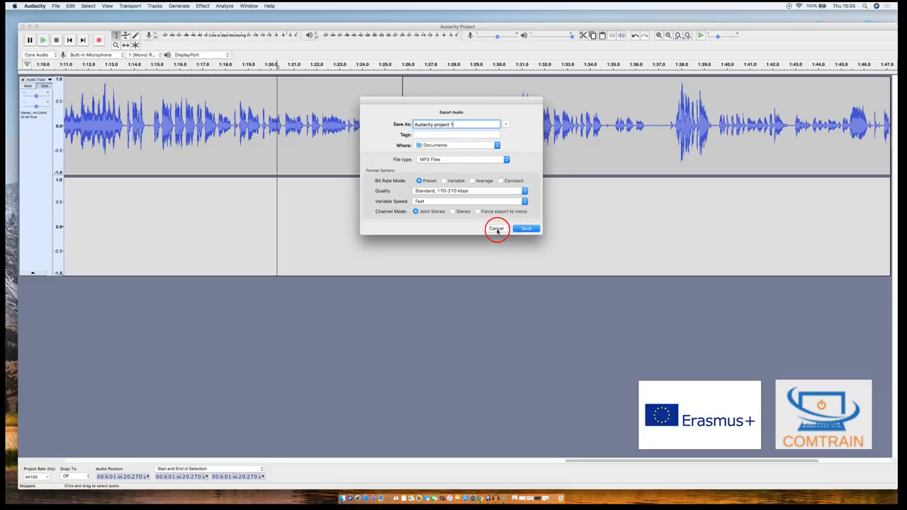
{"action": "left_click", "coordinate": [496, 229]}
- Create a new empty project in its own window
{"action": "left_click", "coordinate": [55, 5]}
{"action": "left_click", "coordinate": [59, 14]}
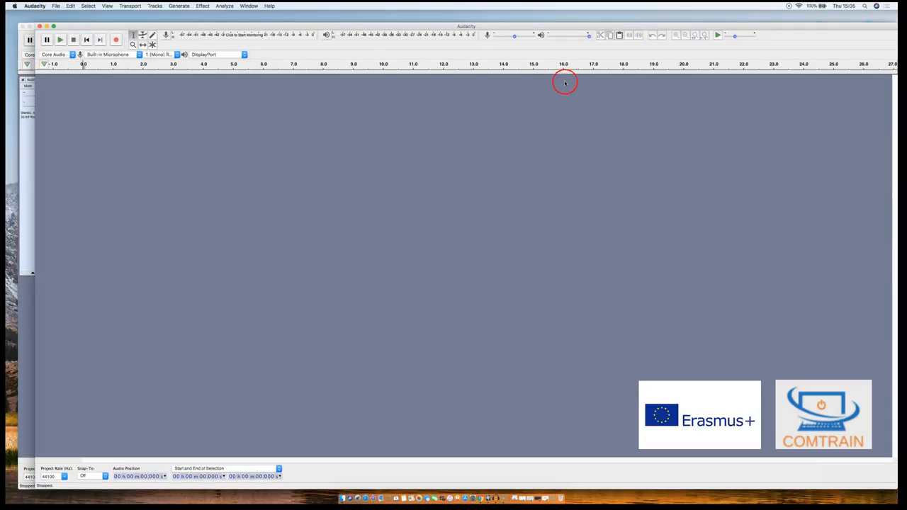